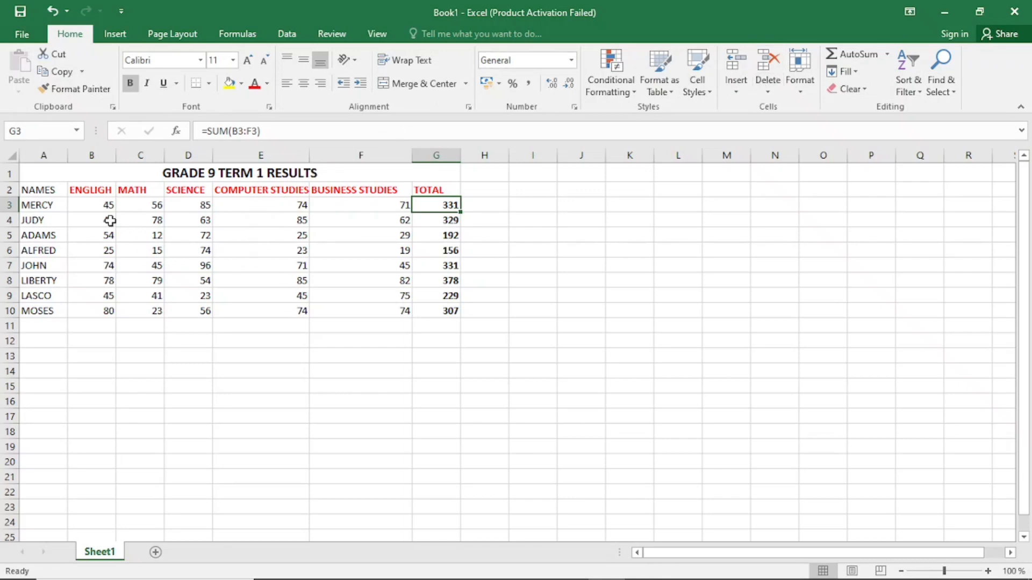
Insert a 2-D clustered column chart from the results table A2:G10 and place it beside the table.
left_click(31, 191)
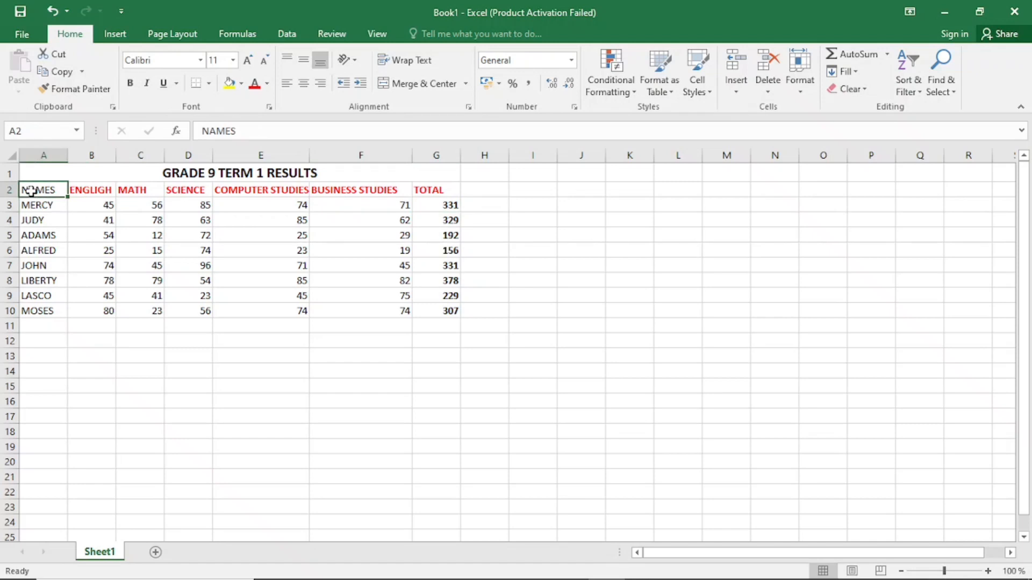
left_click_drag(34, 191, 428, 310)
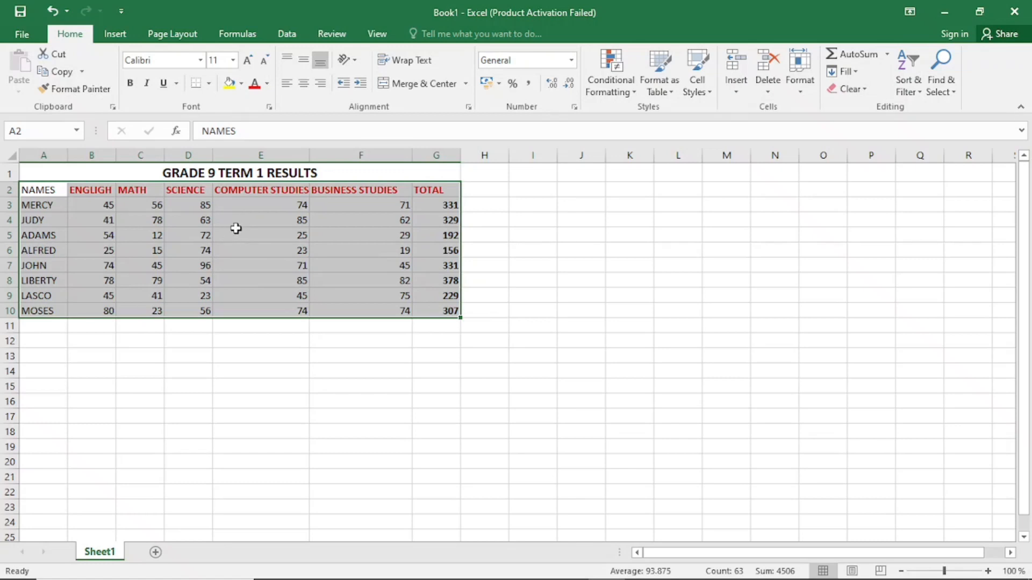
left_click(115, 36)
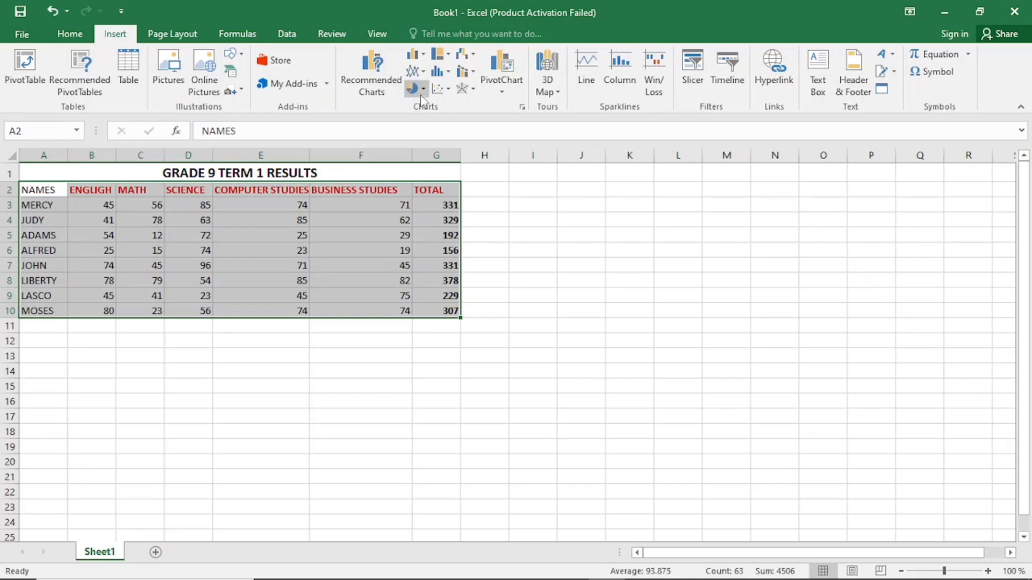
left_click(424, 57)
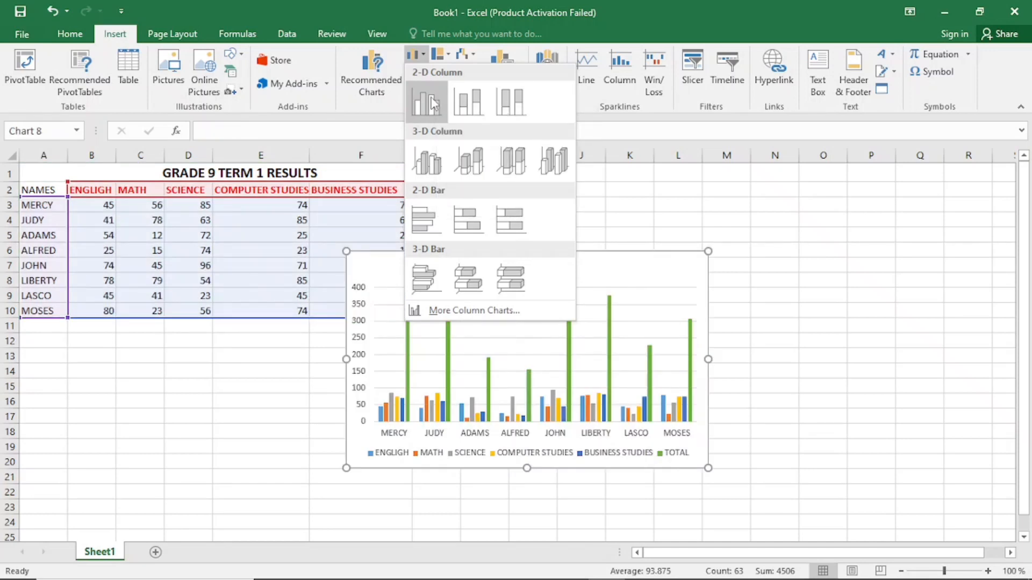
left_click(434, 100)
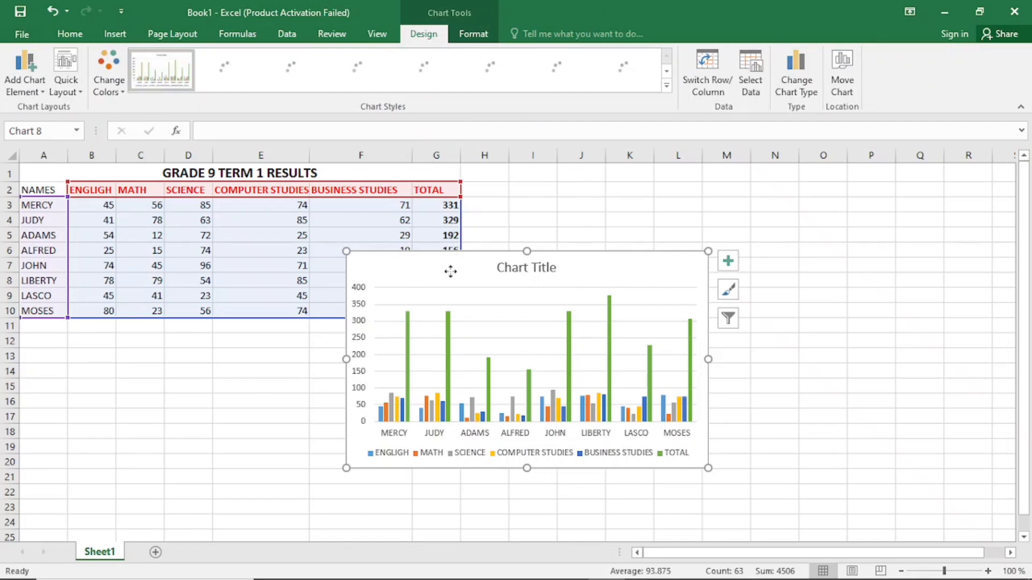
left_click_drag(450, 272, 601, 202)
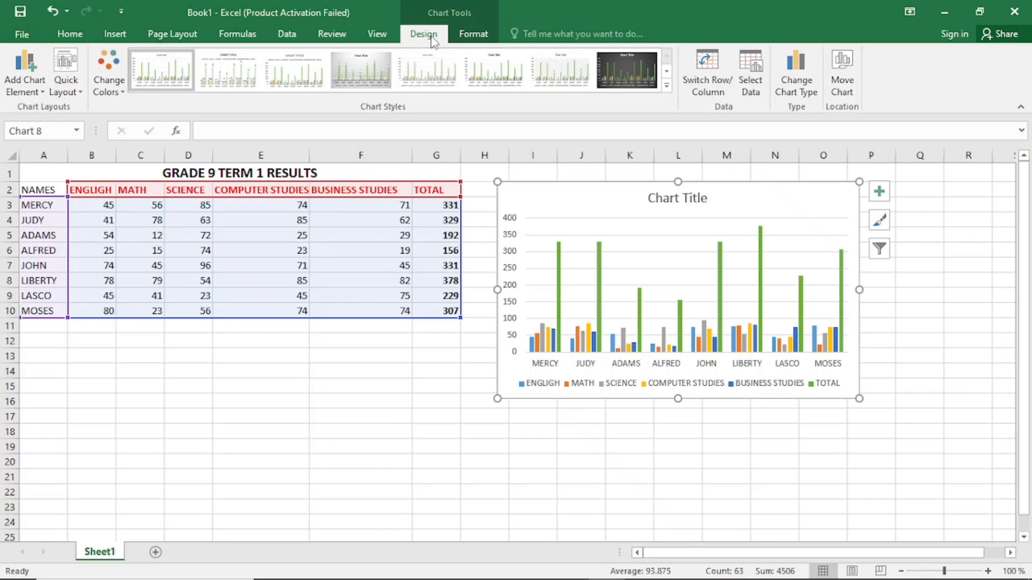
Shrink the chart's data range to the TOTAL column, leaving out all the subject columns.
left_click(666, 86)
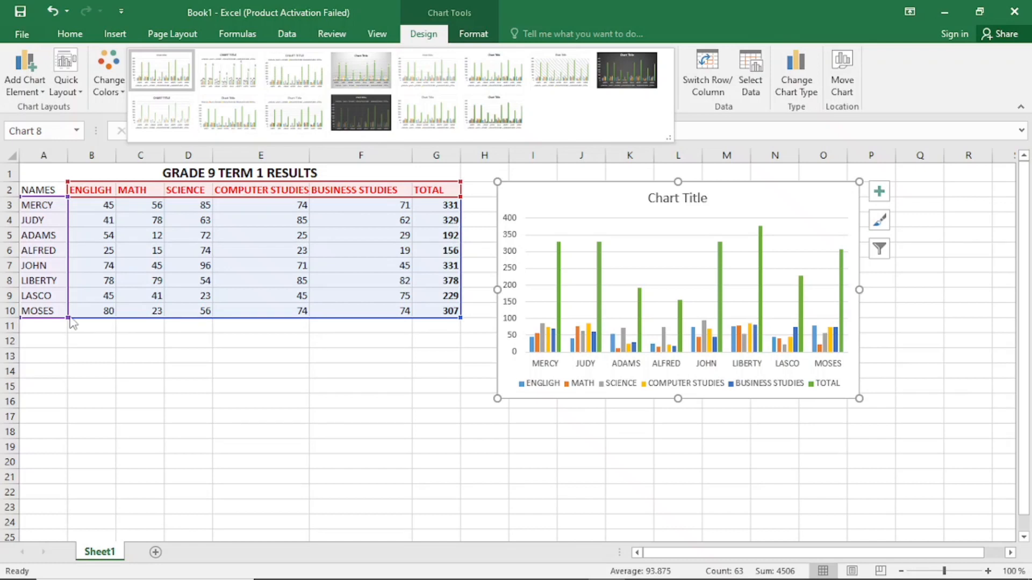
left_click(70, 318)
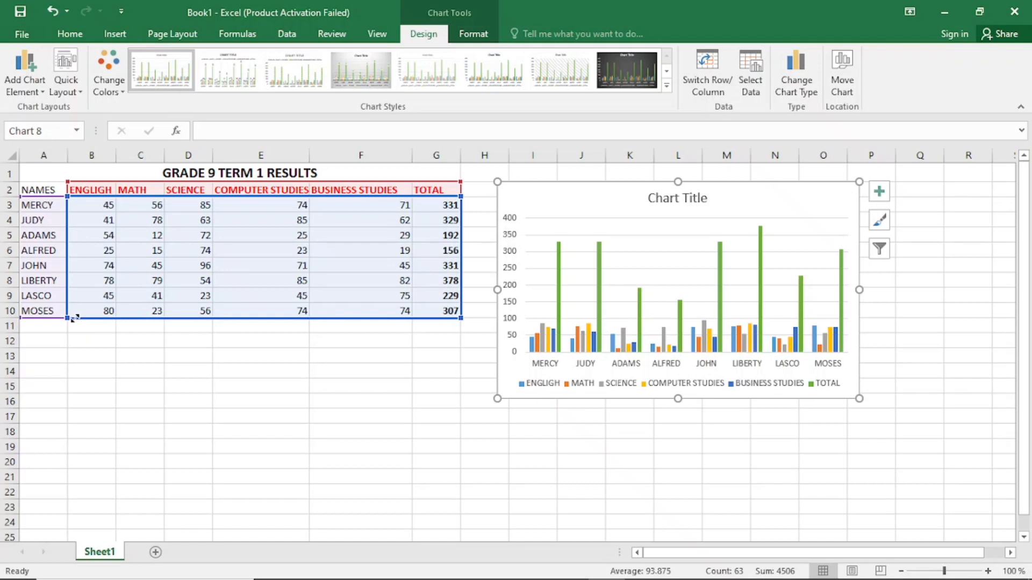
left_click_drag(74, 318, 152, 321)
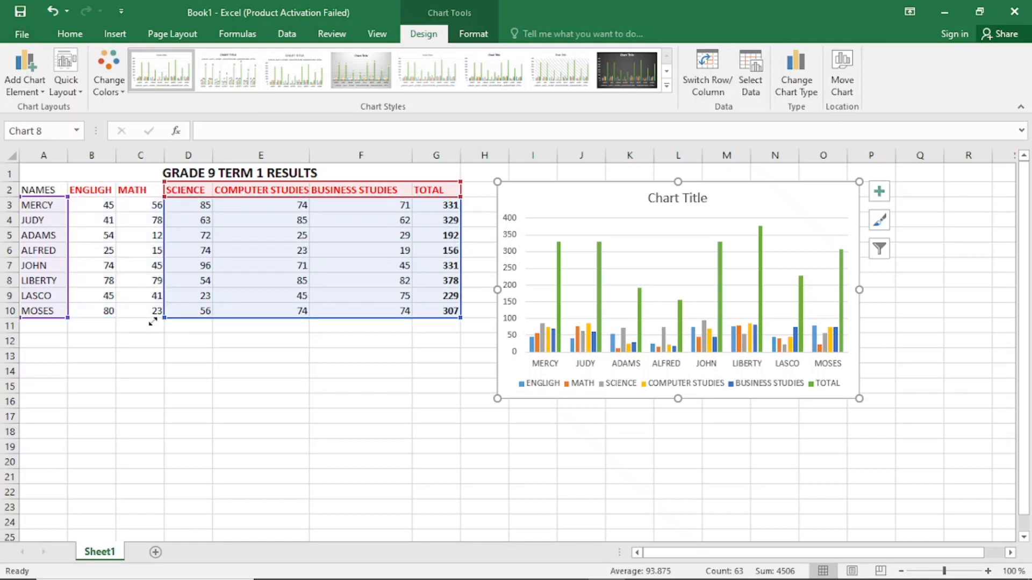
left_click_drag(153, 321, 371, 325)
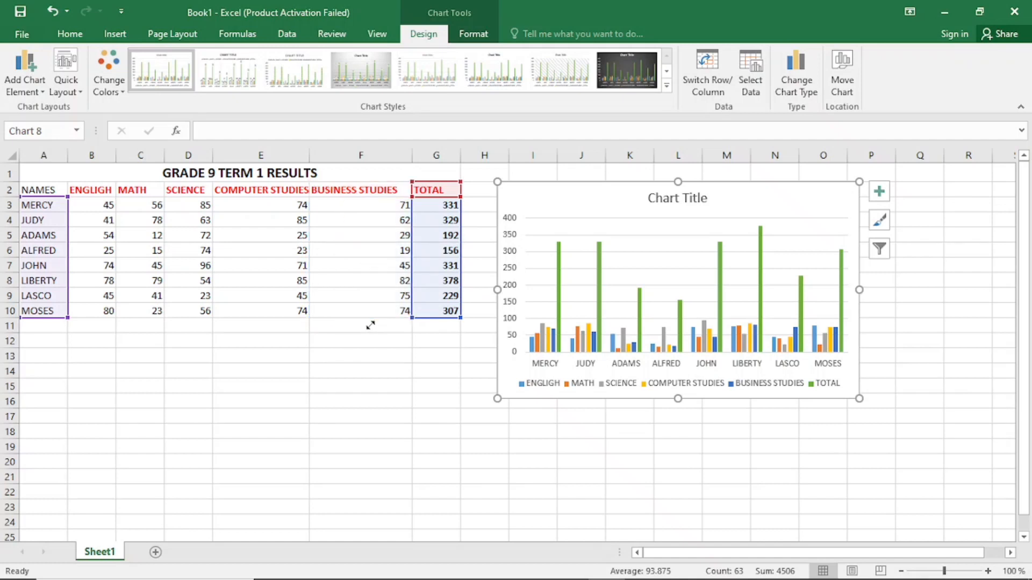
left_click_drag(370, 325, 372, 326)
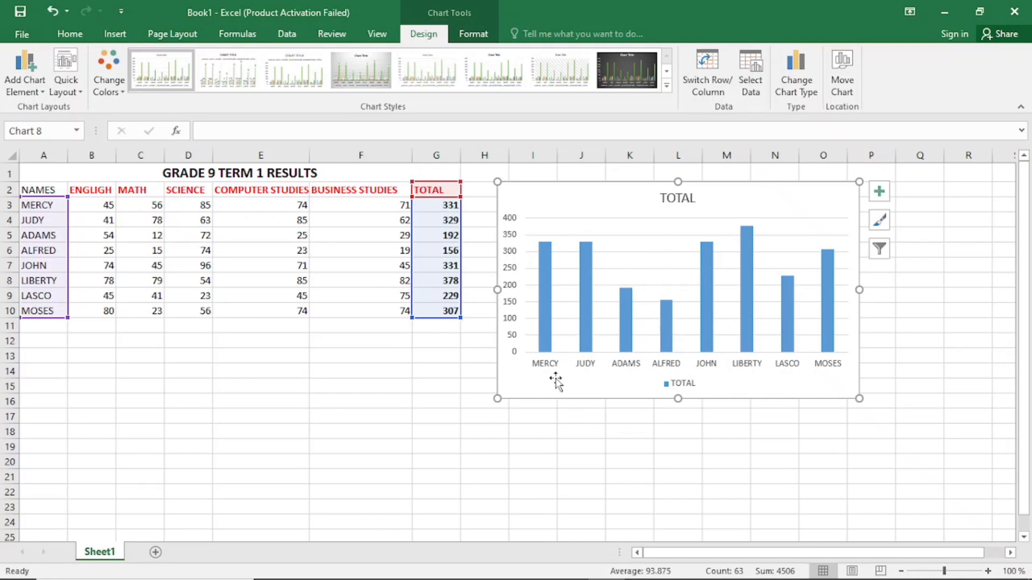
mouse_move(413, 314)
left_mouse_down()
mouse_move(92, 334)
mouse_move(83, 317)
mouse_move(66, 317)
mouse_move(338, 309)
mouse_move(403, 293)
mouse_move(414, 320)
left_mouse_up()
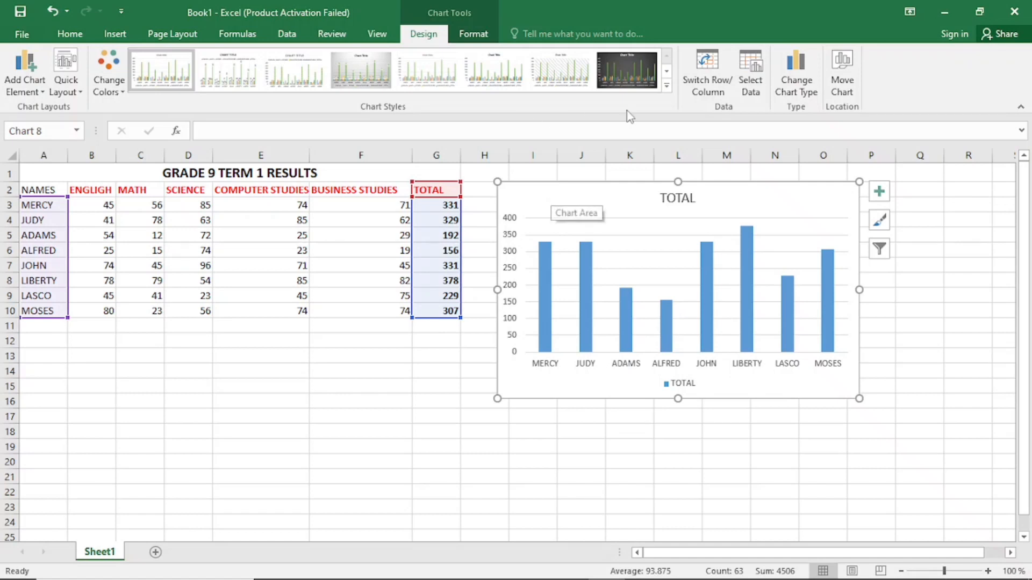
left_click(666, 86)
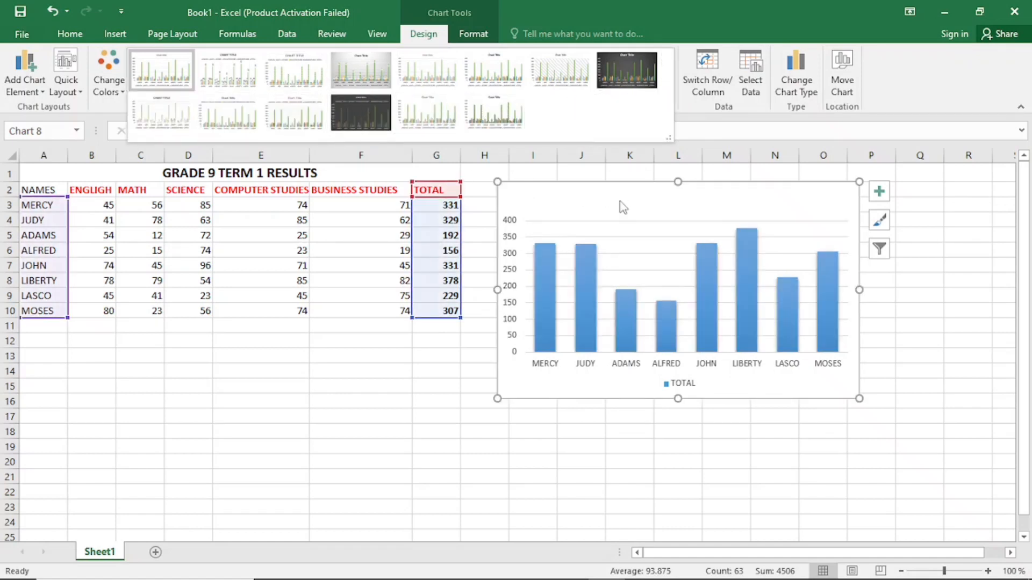
left_click(607, 212)
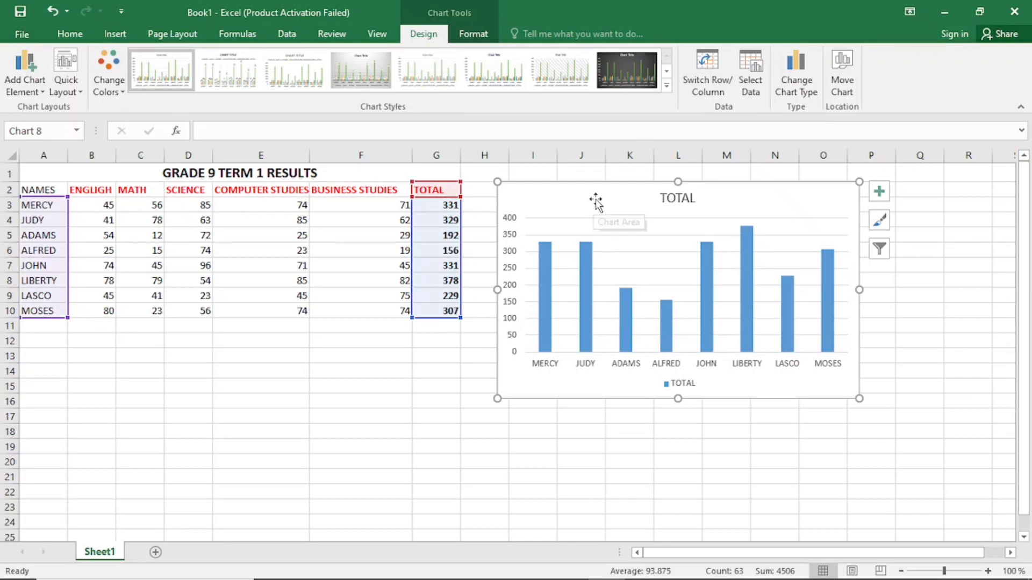
Move the chart below the results table and open its chart area formatting options.
left_click_drag(579, 189, 355, 352)
double_click(573, 197)
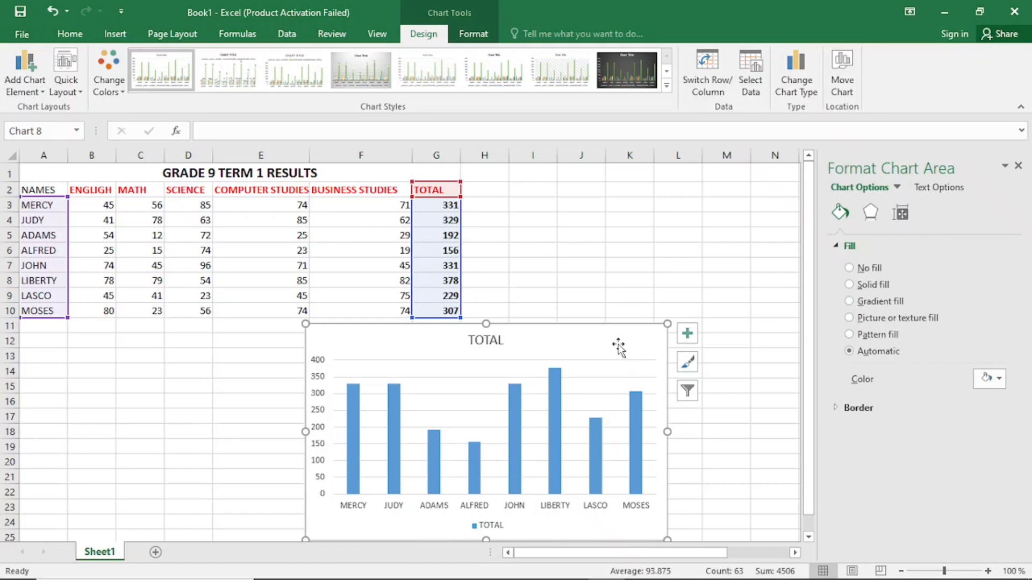
Try solid fills of gold, light orange, grey and orange on the chart area, and shift the chart slightly.
left_click(850, 285)
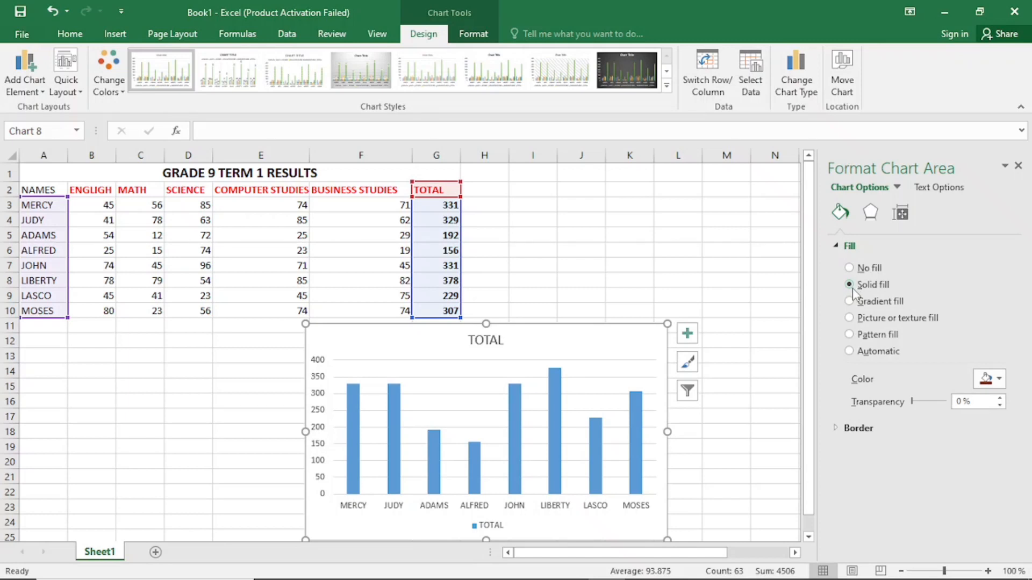
left_click(998, 379)
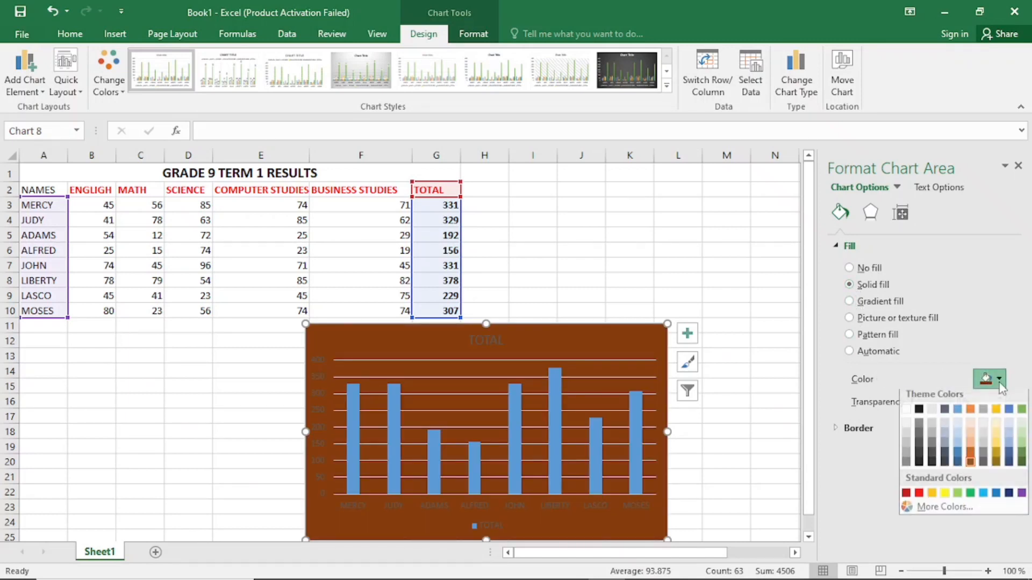
left_click(995, 413)
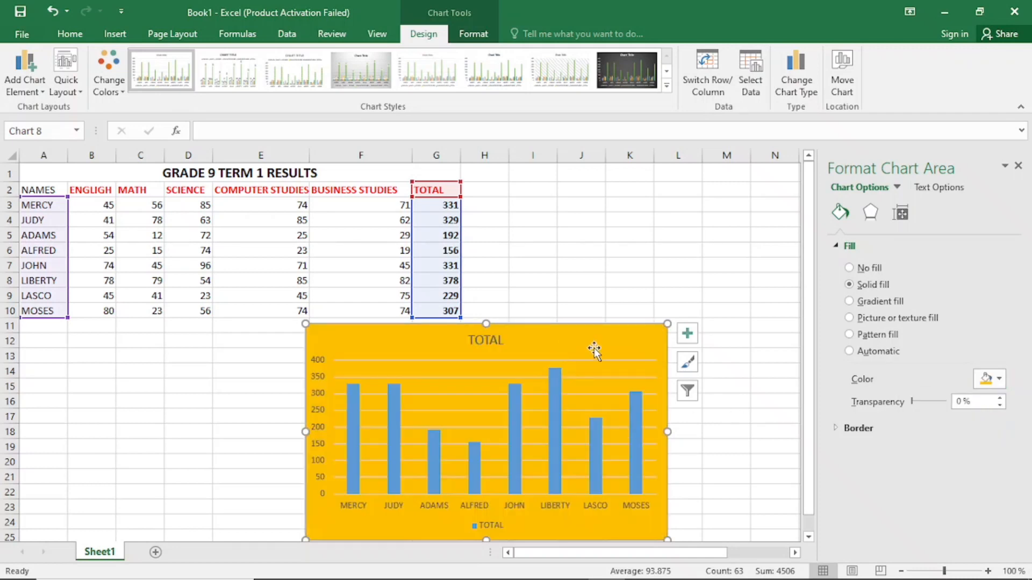
left_click(995, 379)
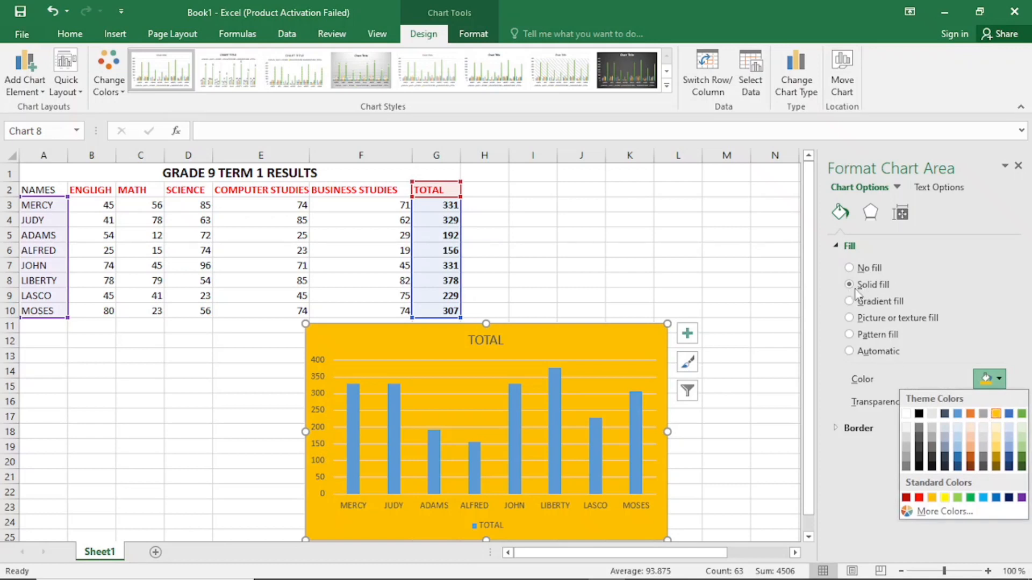
left_click(969, 441)
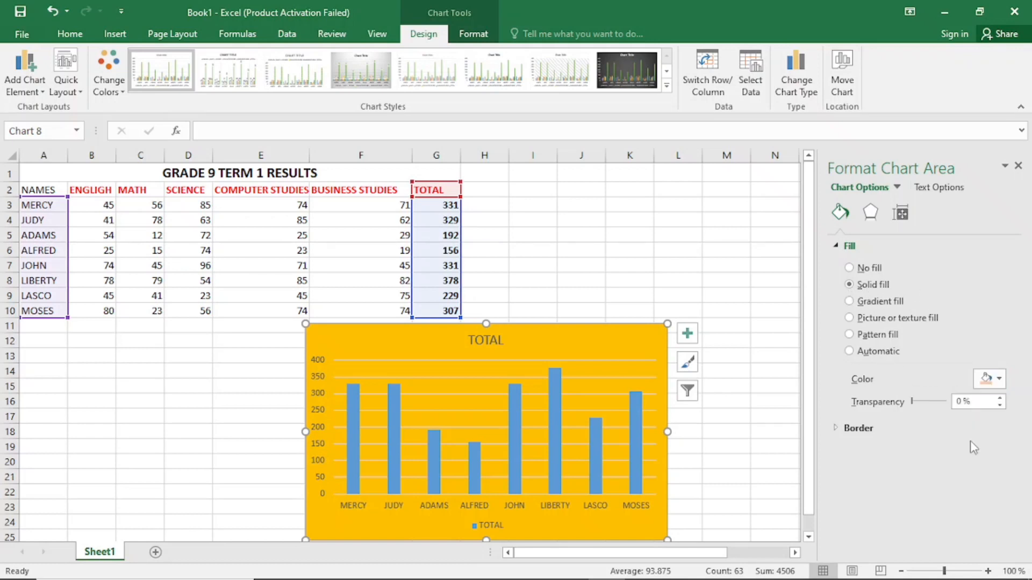
left_click(999, 380)
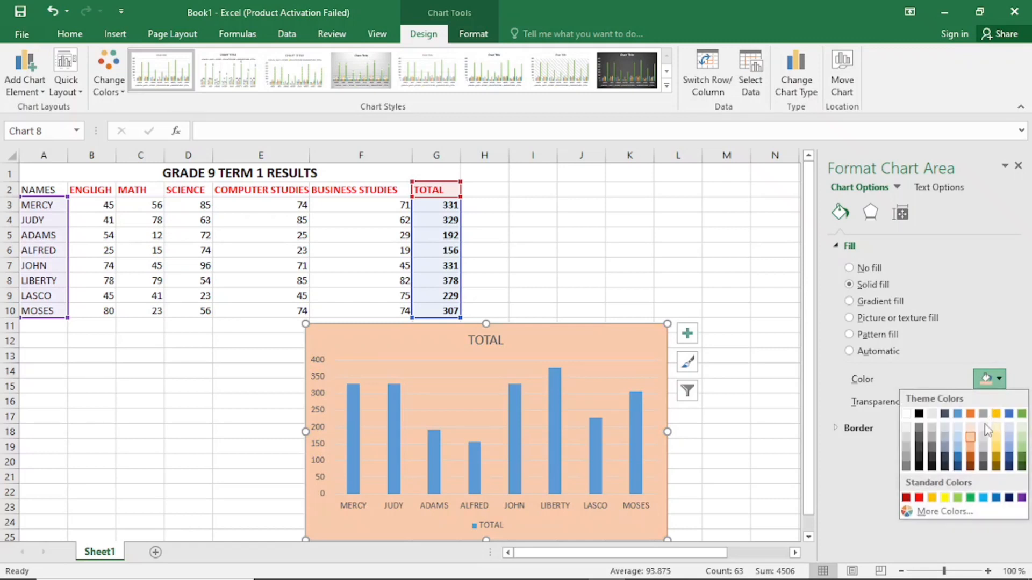
left_click(981, 449)
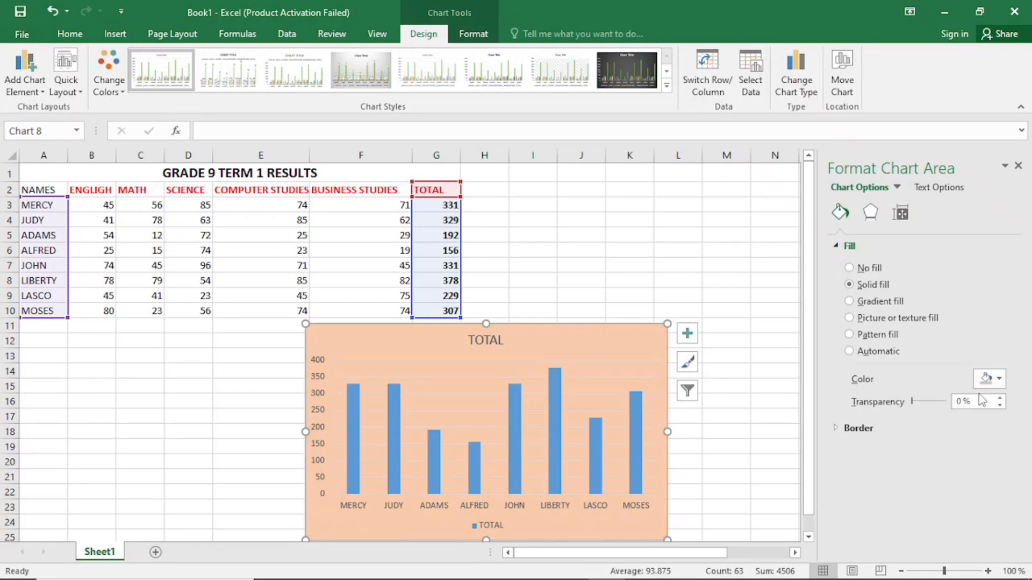
left_click(999, 380)
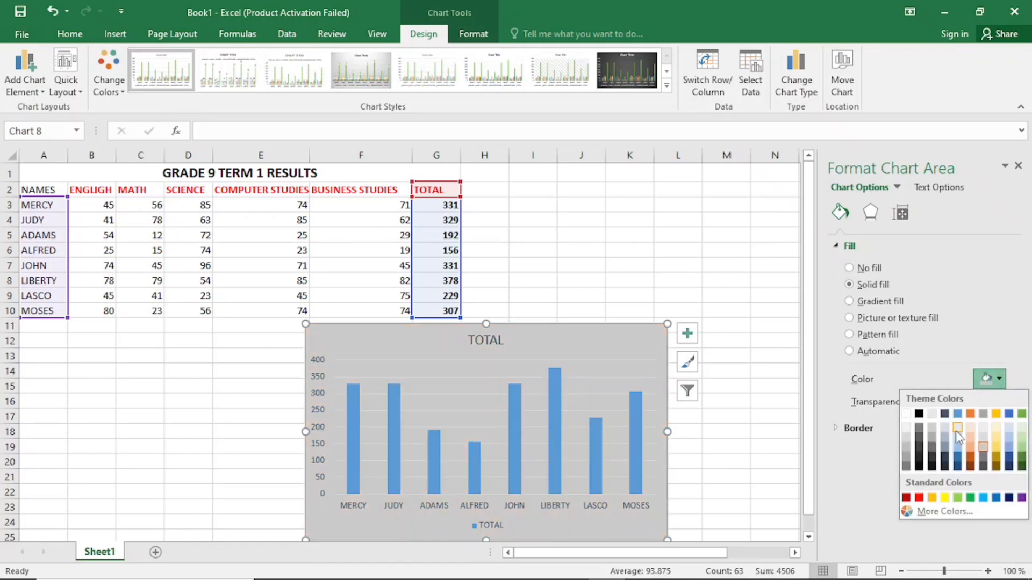
left_click(970, 415)
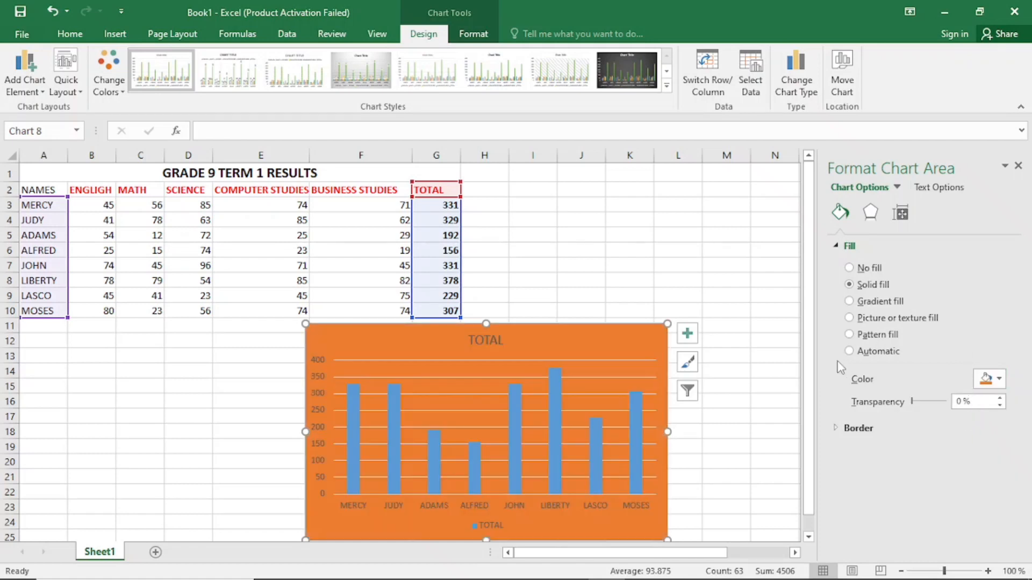
left_click_drag(592, 343, 662, 351)
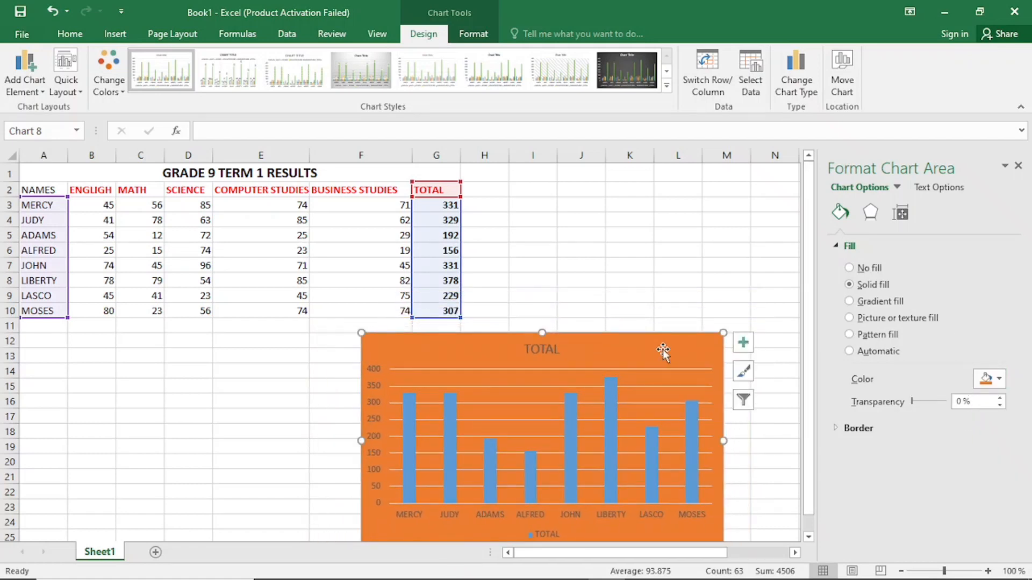
Try a gradient fill, a picture or texture fill and two dotted pattern fills on the chart area.
left_click(849, 302)
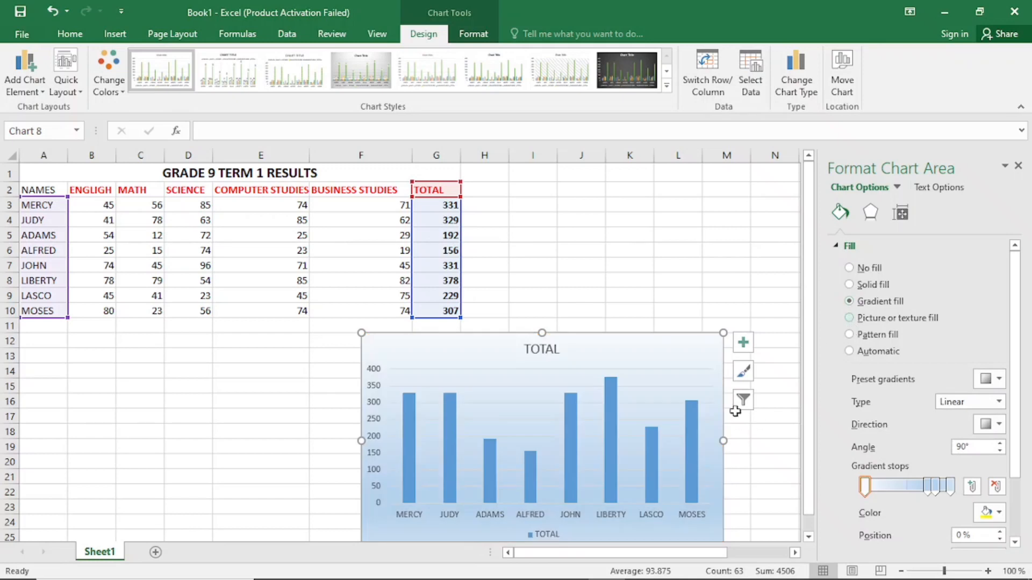
left_click_drag(662, 353, 668, 327)
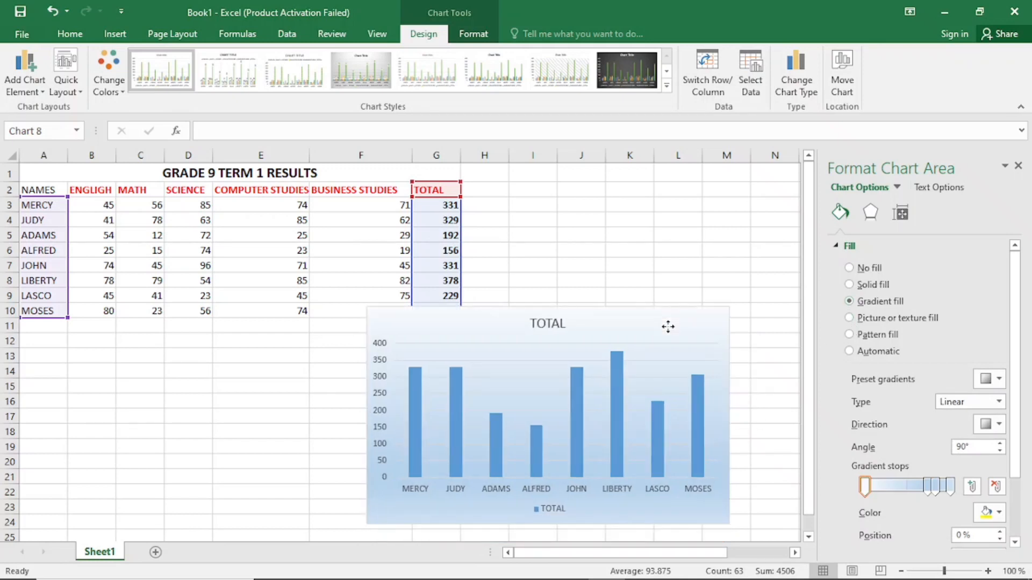
left_click(849, 318)
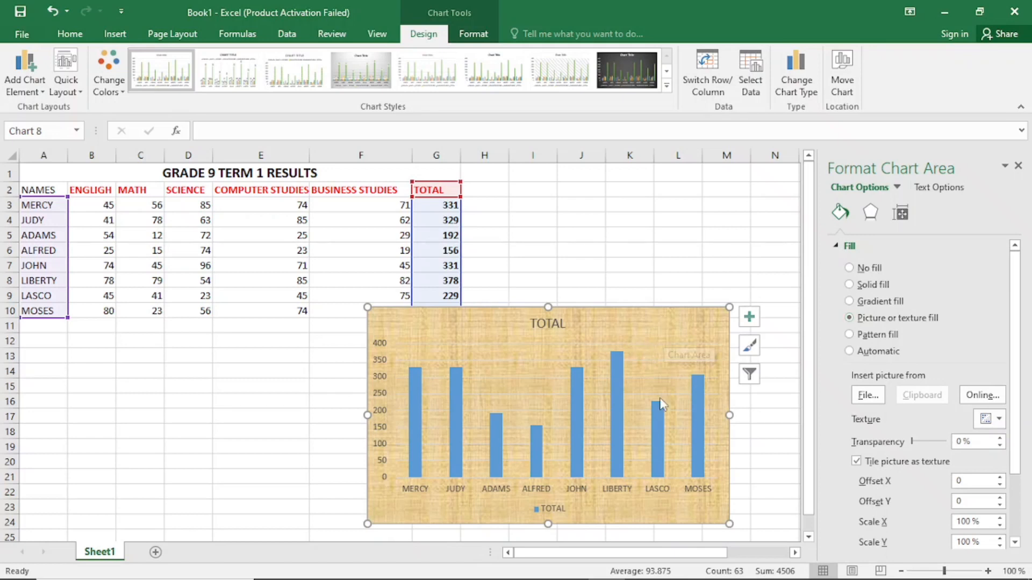
left_click(850, 334)
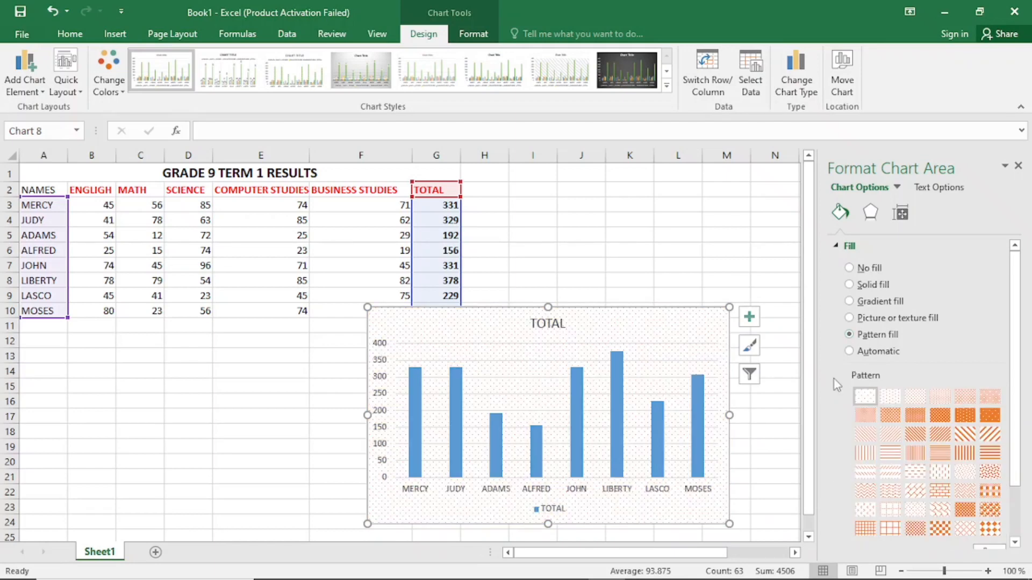
left_click(891, 397)
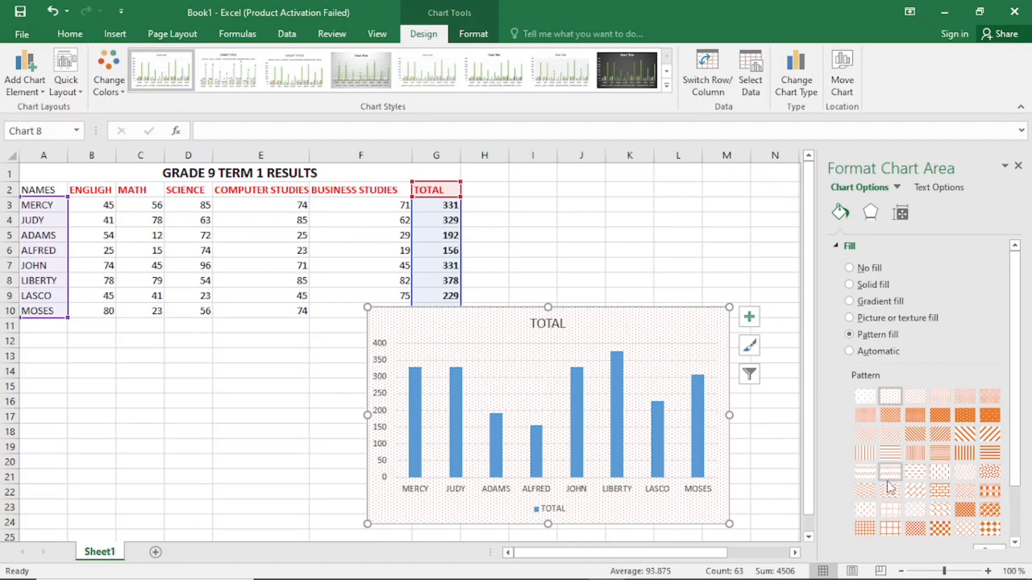
Apply a picture or texture fill to the chart area and position the chart just below the table.
left_click(849, 318)
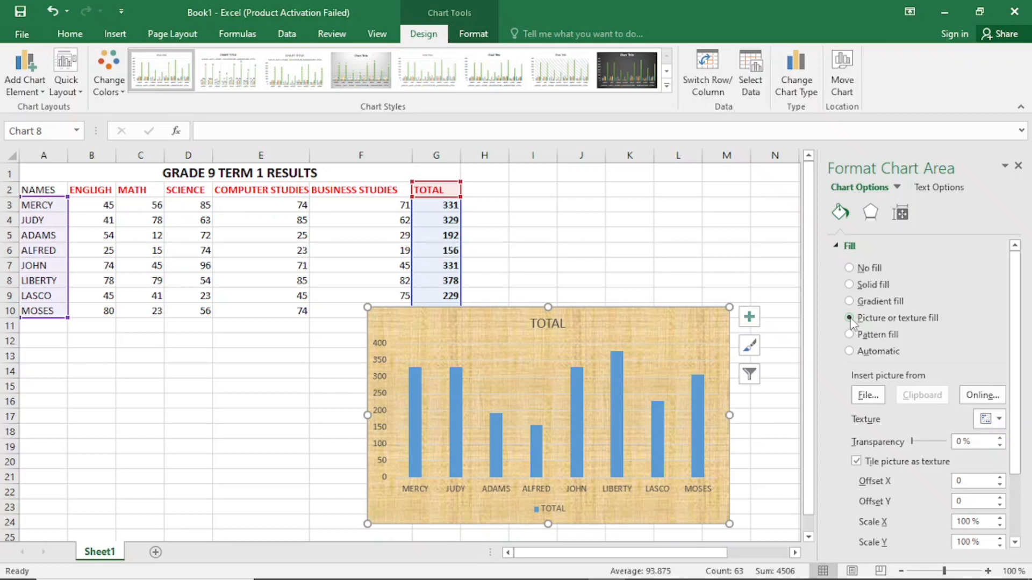
left_click_drag(659, 326, 611, 342)
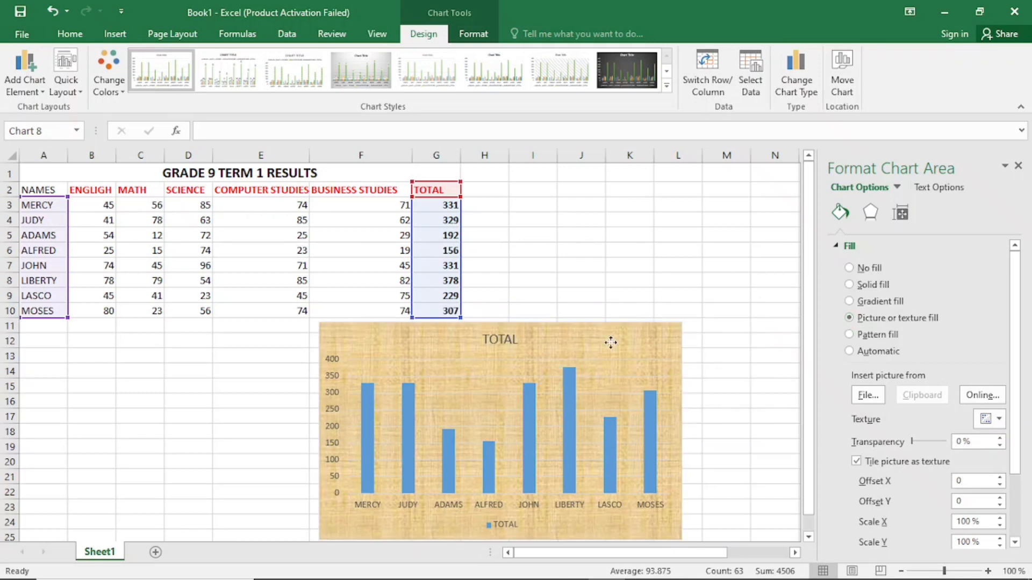
left_click_drag(611, 342, 610, 343)
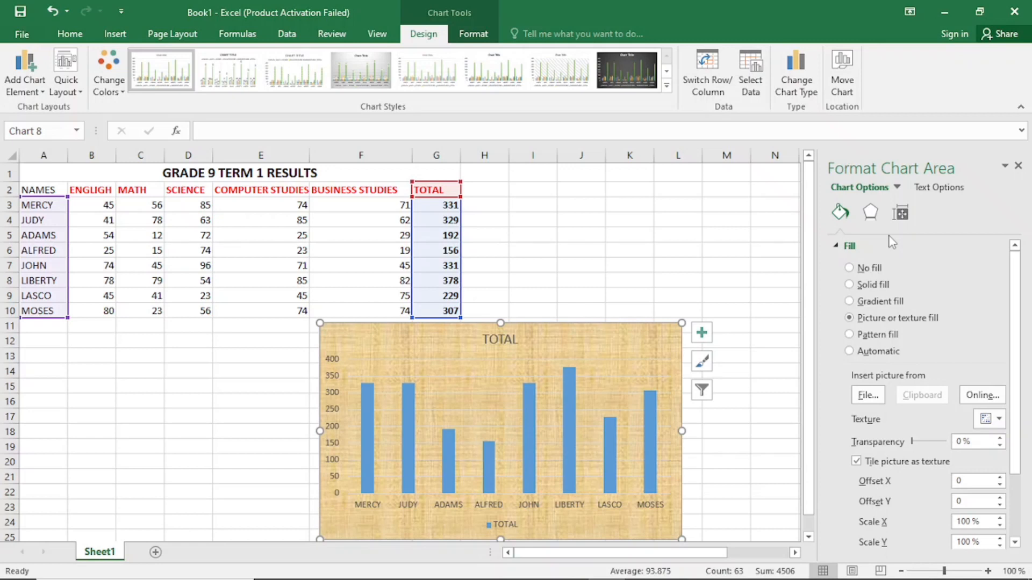
Apply the Angle top bevel to the chart area and move the chart up and right, partly over the TOTAL column.
left_click(870, 212)
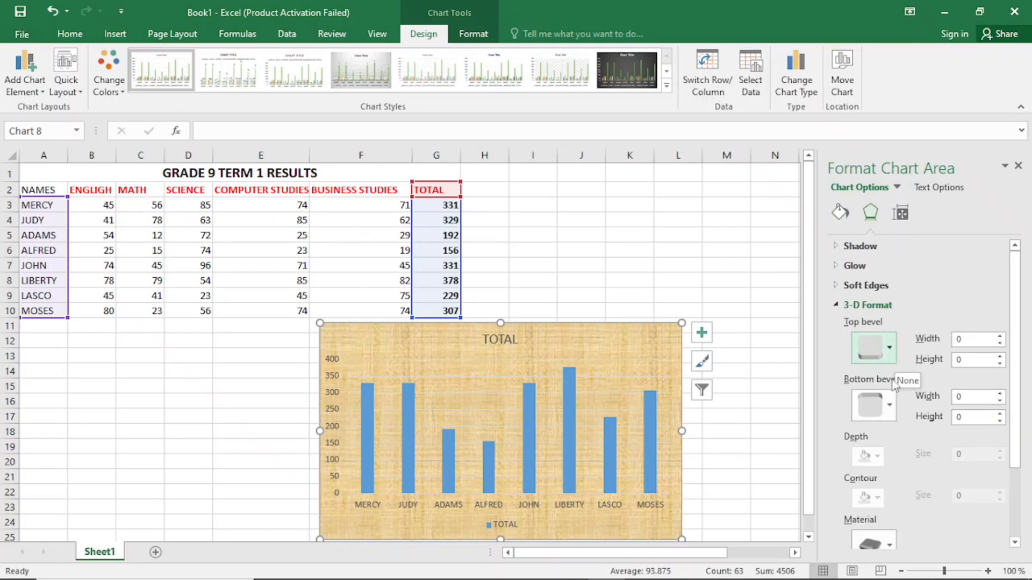
left_click(890, 348)
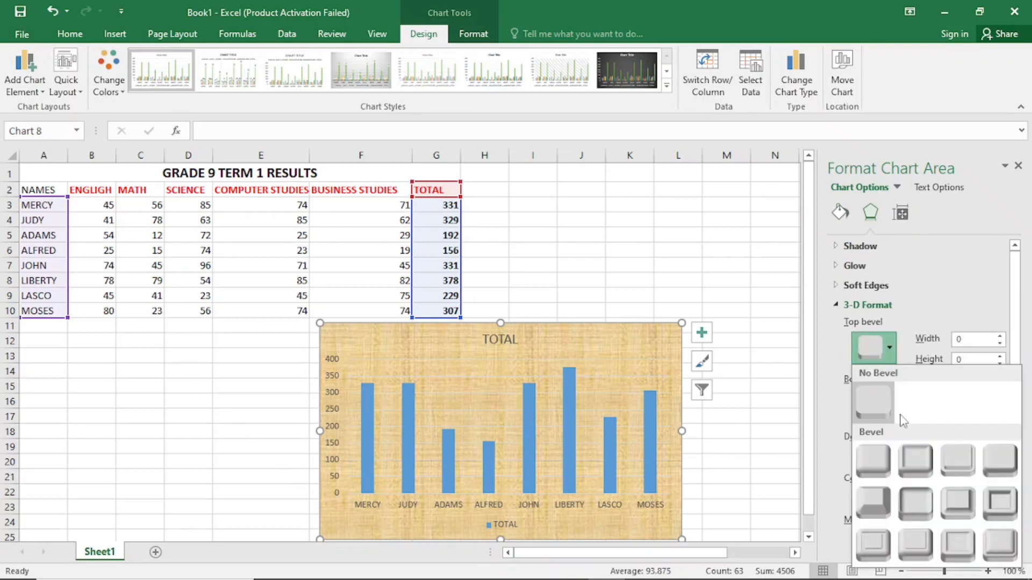
left_click(877, 461)
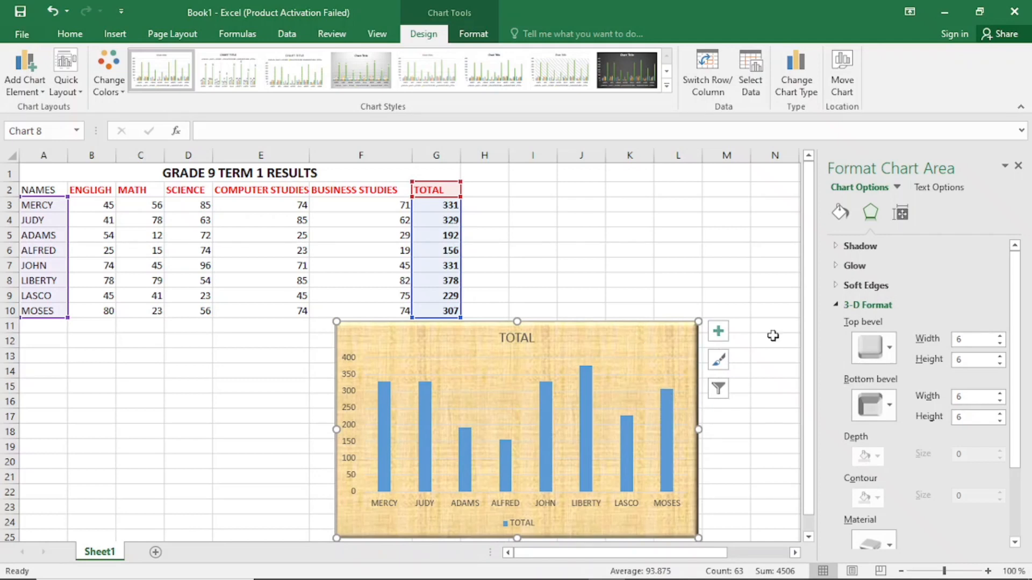
left_click(890, 352)
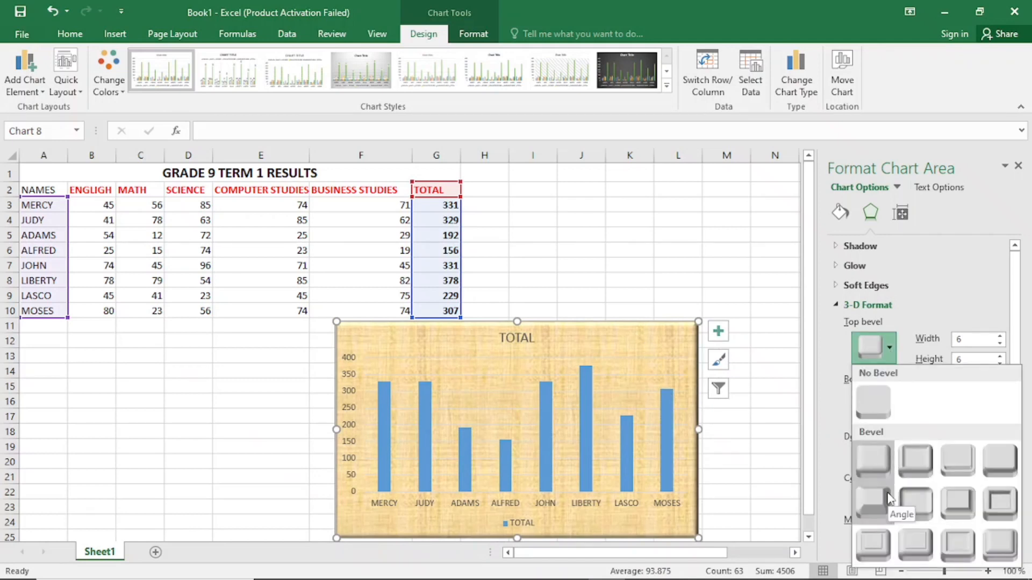
left_click(888, 499)
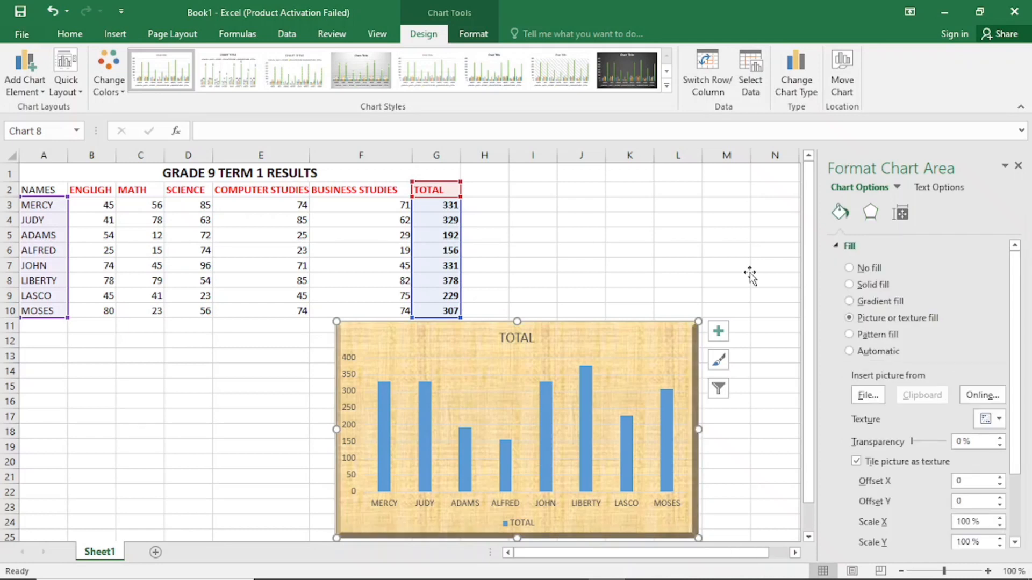
left_click_drag(749, 274, 739, 272)
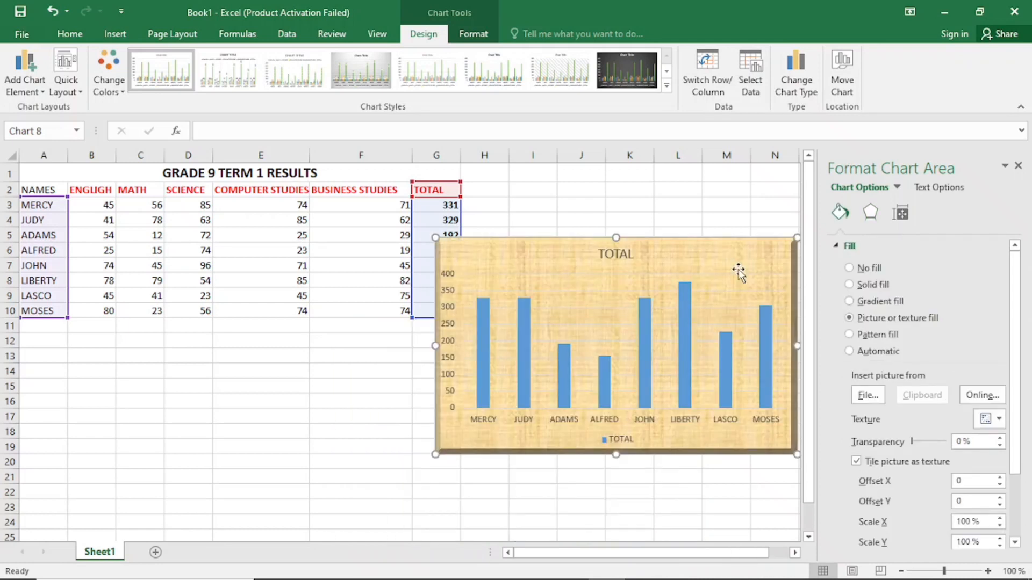
left_click(672, 490)
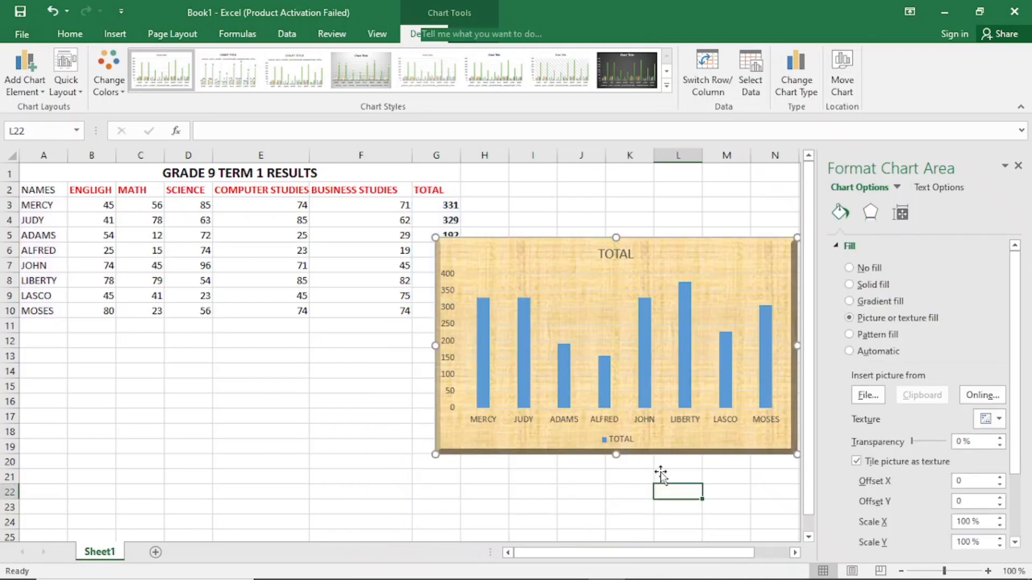
Replace the chart title with "GRADE 9 TERM 1 RESULTS".
left_click(621, 257)
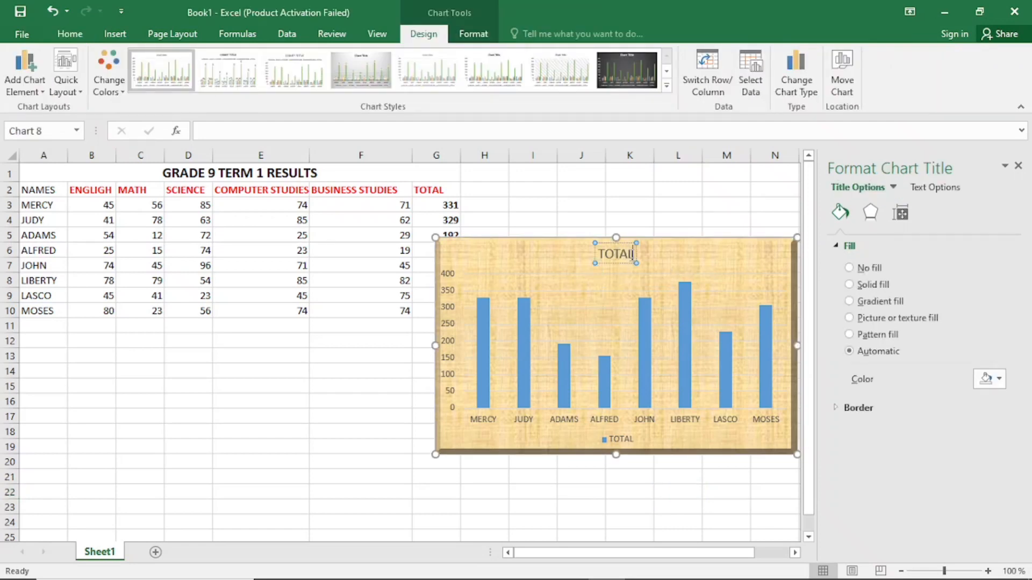
key("BackSpace")
key("BackSpace")
key("BackSpace")
key("BackSpace")
key("BackSpace")
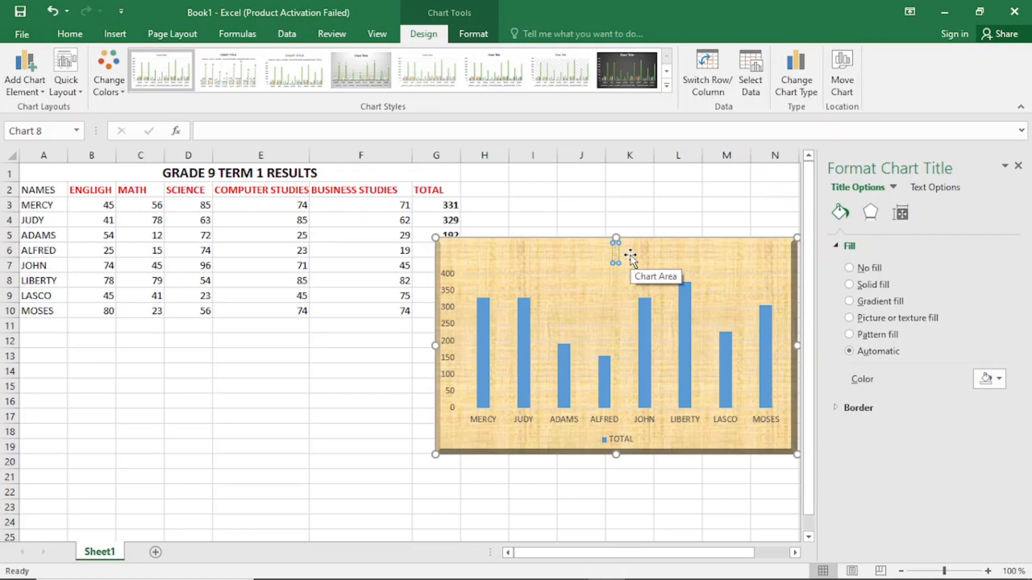
type("GRADE")
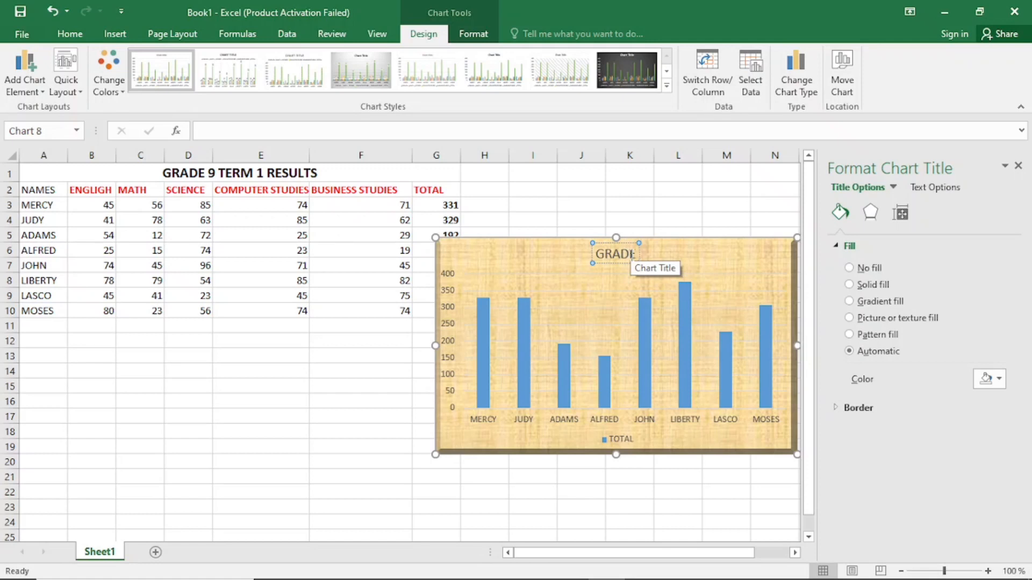
type(" 9")
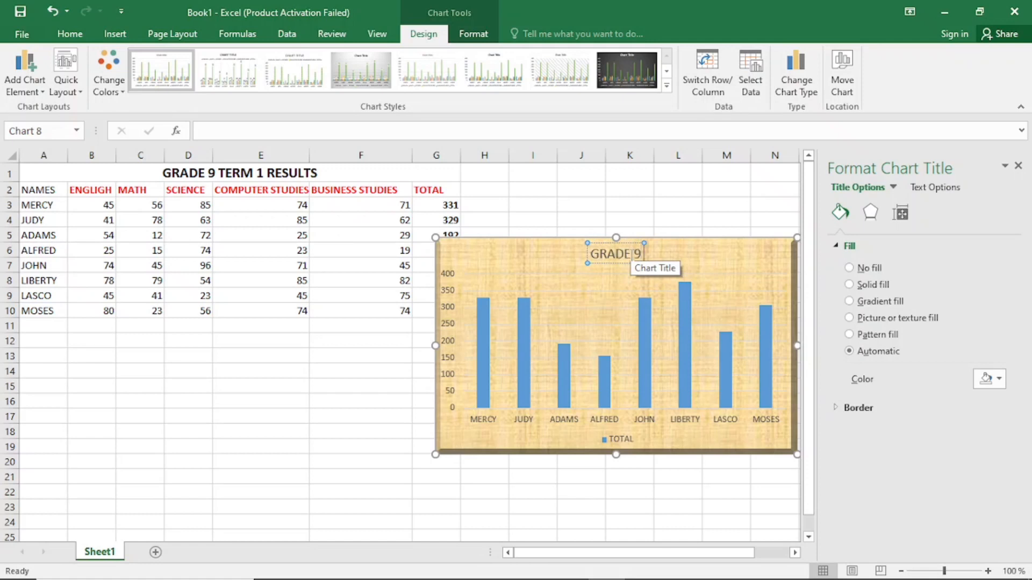
type(" TERM")
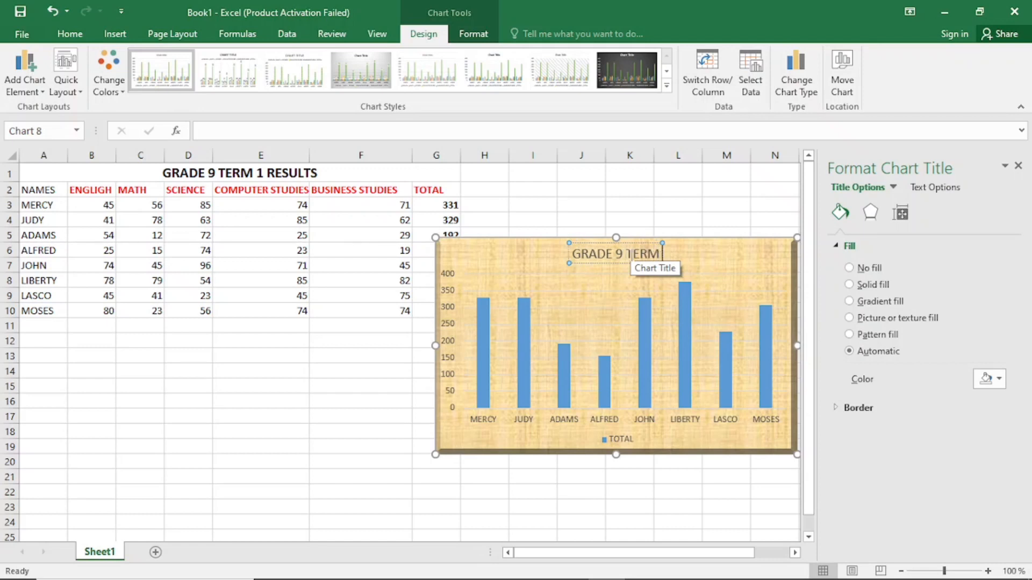
type(" 1")
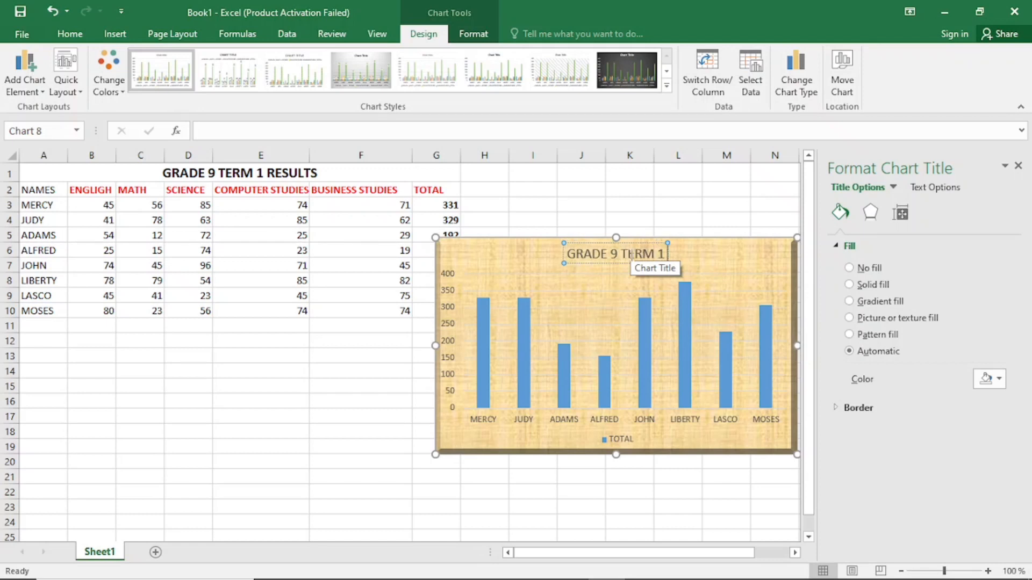
type(" RESU")
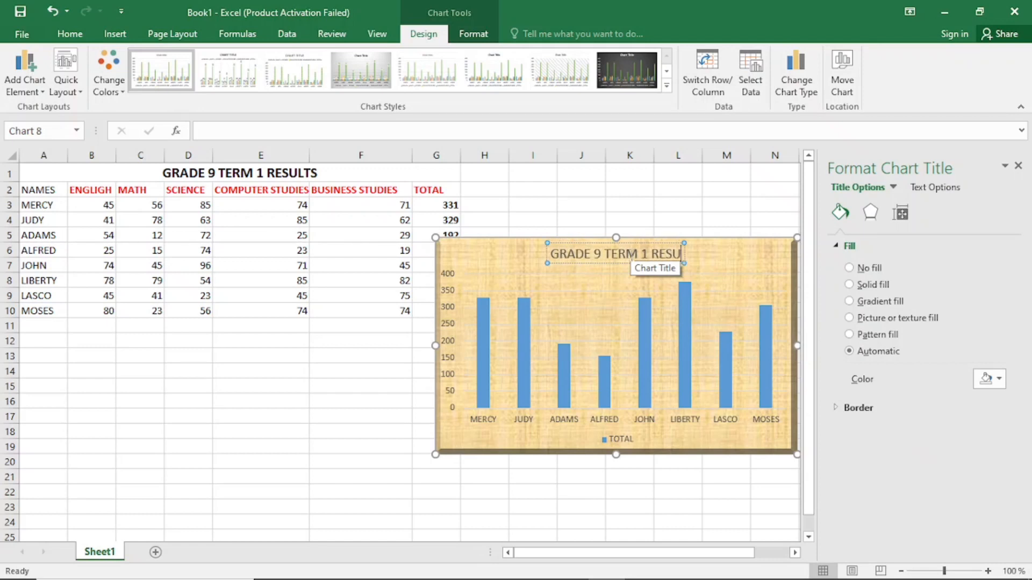
type("LTS")
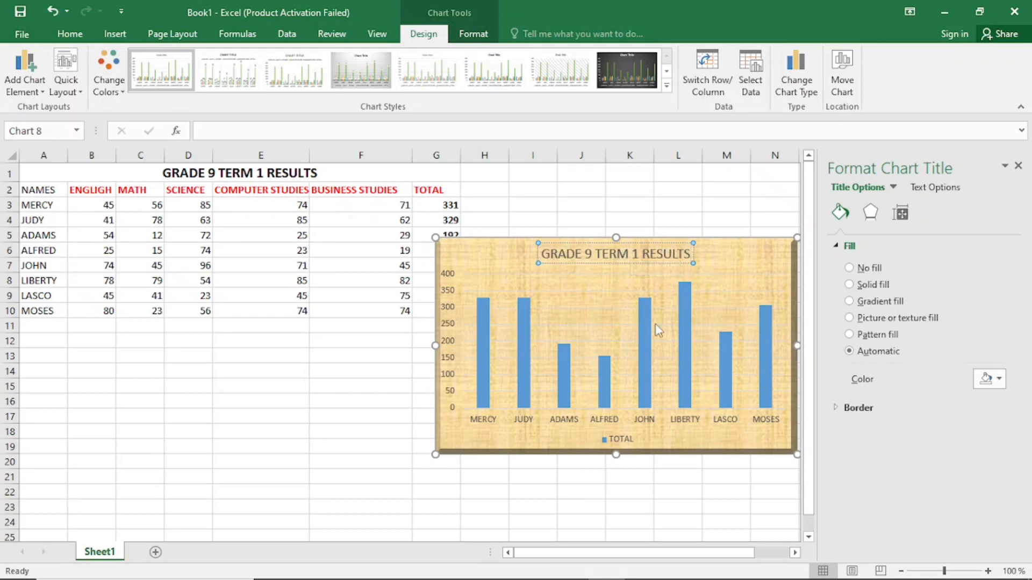
left_click(681, 218)
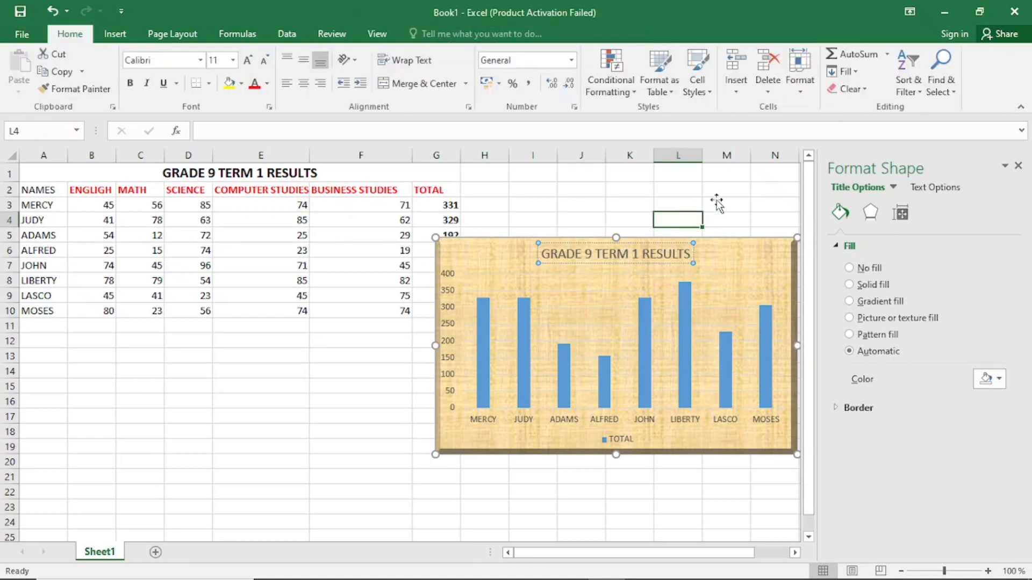
Close the chart formatting options and move the chart clear of the results table, into columns J to Q starting at row 2.
left_click(1018, 167)
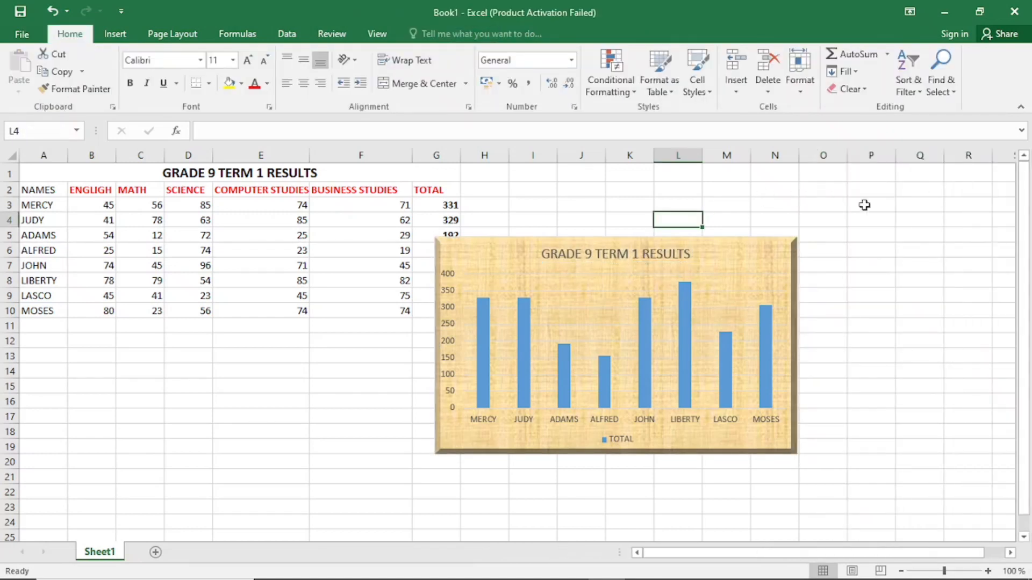
left_click(834, 208)
left_click_drag(718, 255, 832, 200)
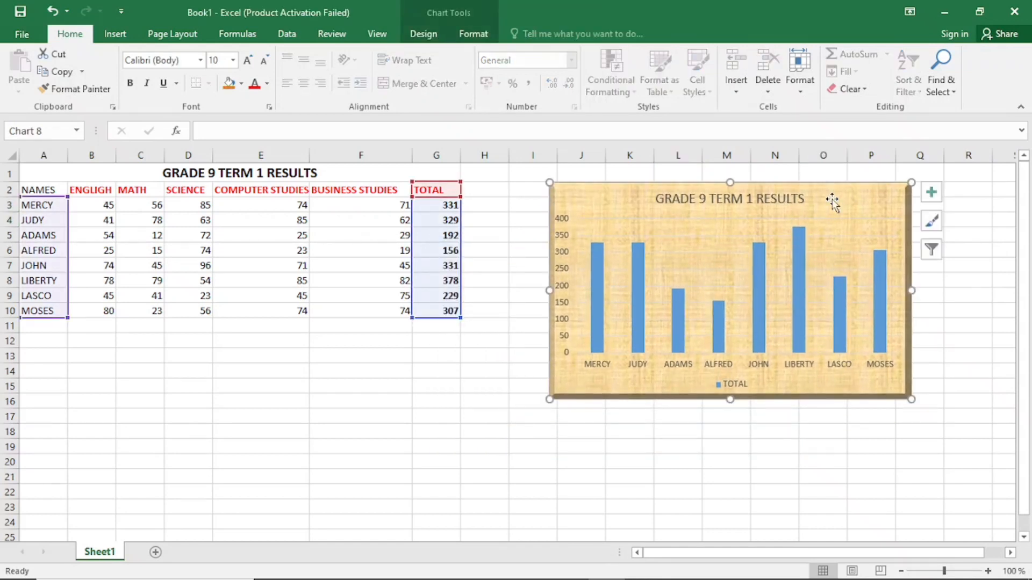